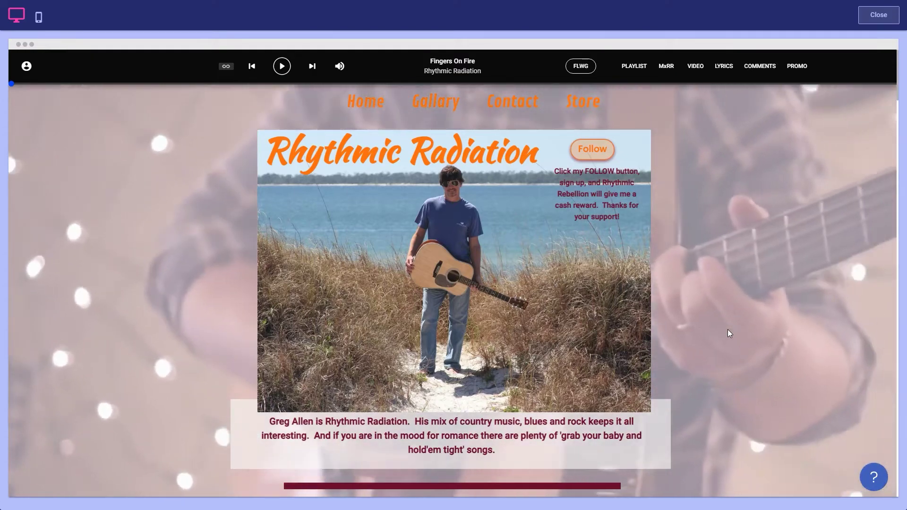
{"action": "scroll", "coordinate": [728, 330], "scroll_direction": "down", "scroll_amount": 4}
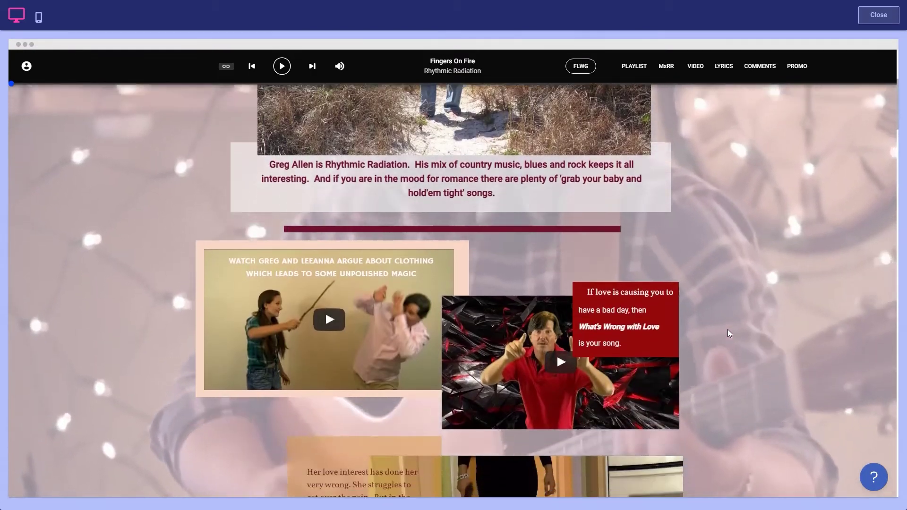
{"action": "scroll", "coordinate": [729, 329], "scroll_direction": "down", "scroll_amount": 4}
{"action": "scroll", "coordinate": [729, 329], "scroll_direction": "down", "scroll_amount": 3}
{"action": "scroll", "coordinate": [728, 330], "scroll_direction": "down", "scroll_amount": 4}
{"action": "scroll", "coordinate": [728, 329], "scroll_direction": "down", "scroll_amount": 4}
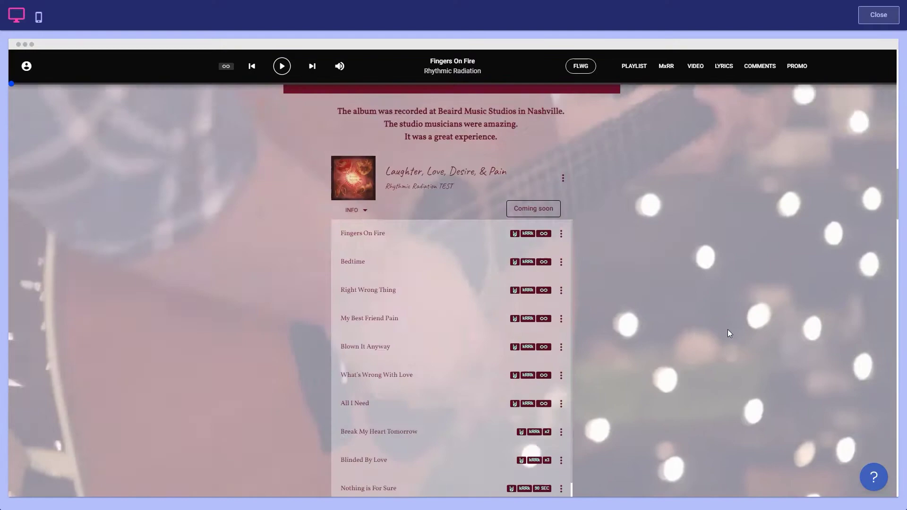
{"action": "scroll", "coordinate": [728, 330], "scroll_direction": "down", "scroll_amount": 3}
{"action": "scroll", "coordinate": [729, 330], "scroll_direction": "down", "scroll_amount": 2}
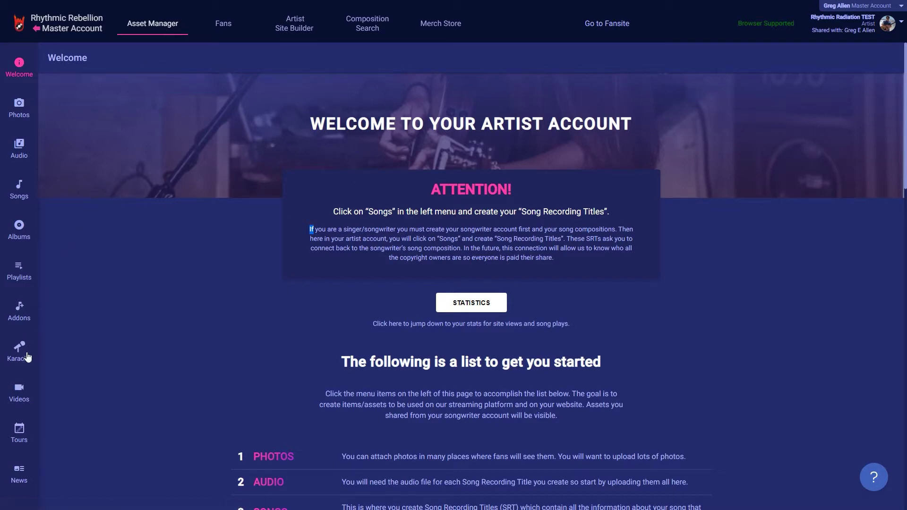
- Open the Videos section's Video Backgrounds list, showing the Guitarist - 46.mp4 clip
{"action": "left_click", "coordinate": [20, 393]}
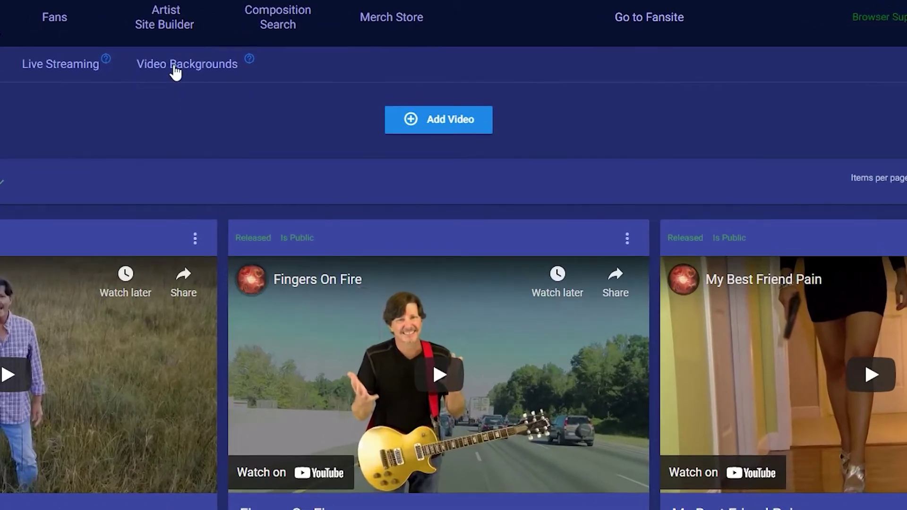
{"action": "left_click", "coordinate": [173, 64]}
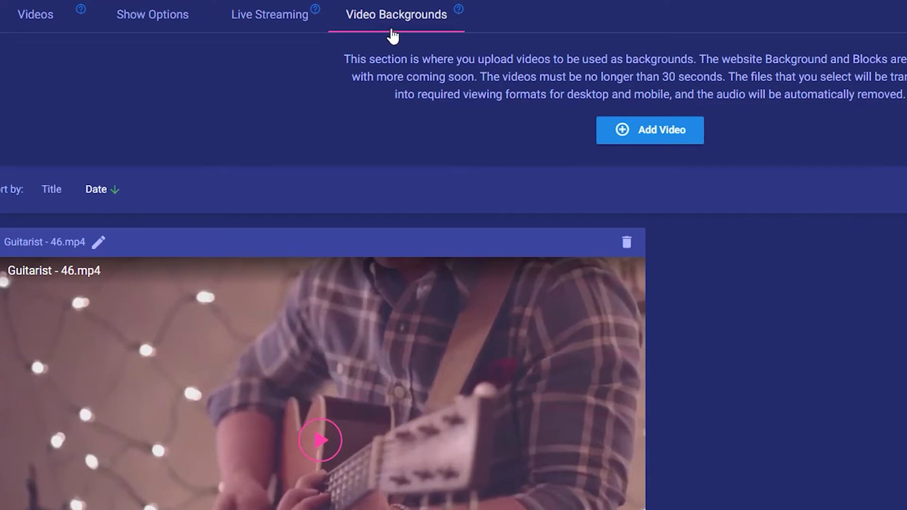
- Add Guitarist - 46.mp4 as a new video background upload
{"action": "left_click", "coordinate": [660, 136]}
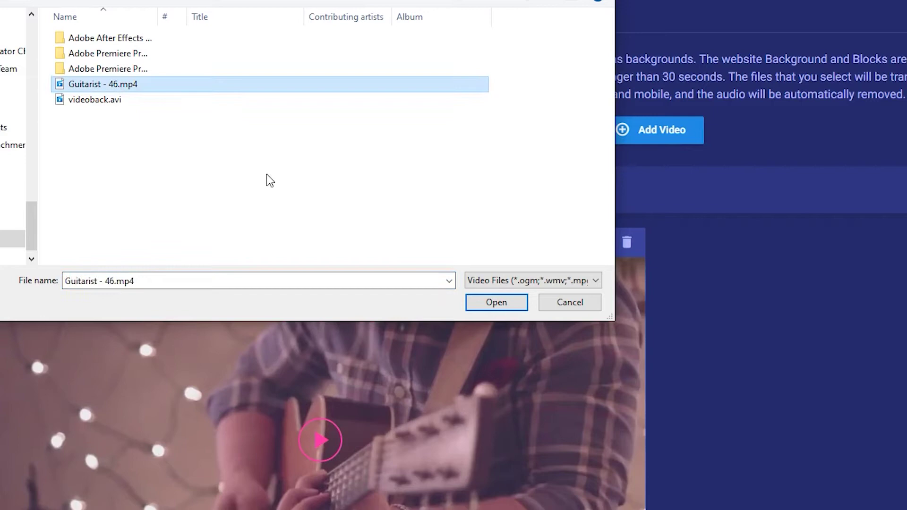
{"action": "left_click", "coordinate": [489, 303]}
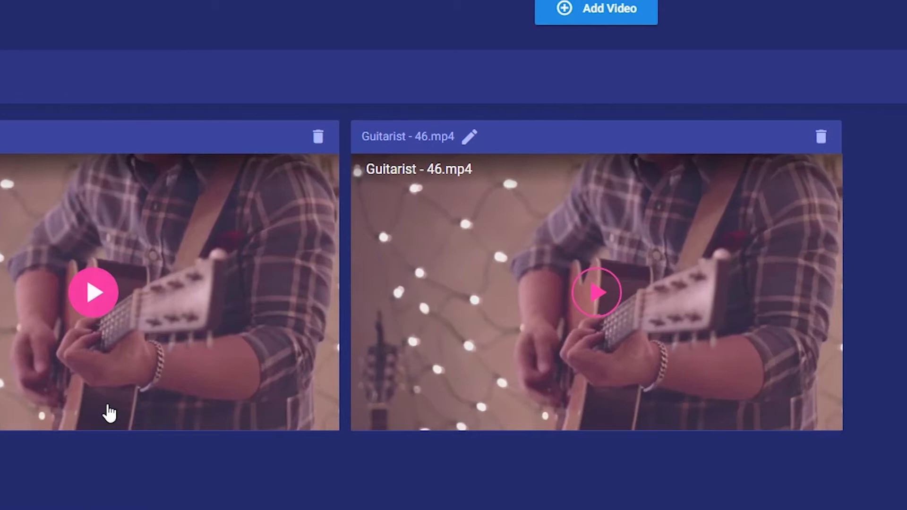
- Delete the older Guitarist - 46.mp4 background card and confirm the deletion
{"action": "left_click", "coordinate": [820, 138]}
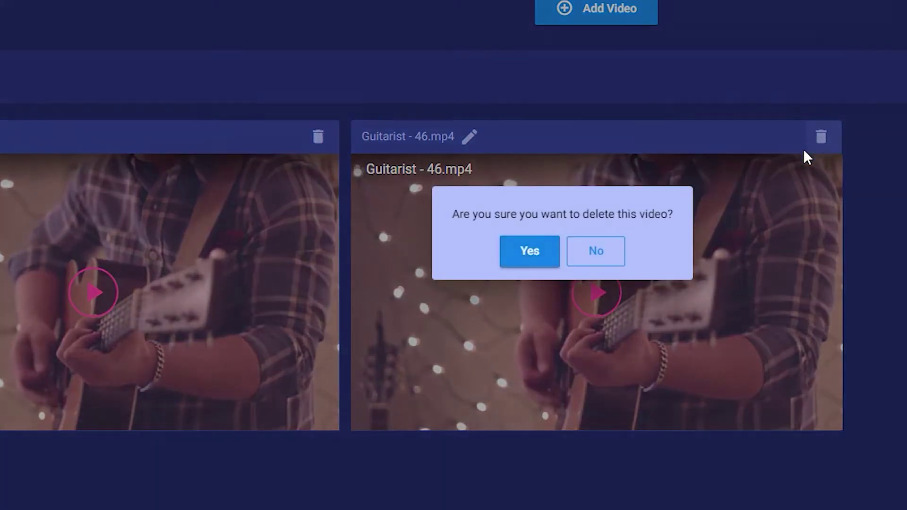
{"action": "left_click", "coordinate": [530, 250]}
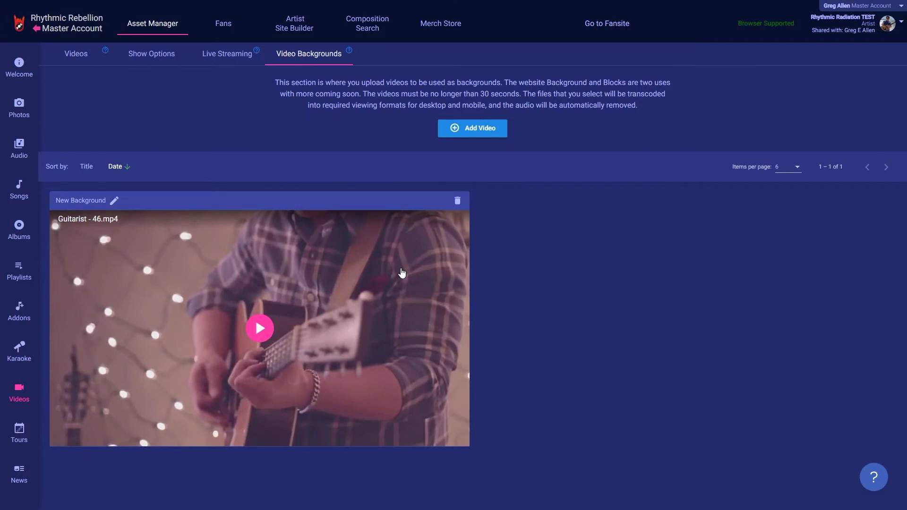
- In Artist Site Builder, show the Background step's Video options filtered to My videos
{"action": "left_click", "coordinate": [301, 32]}
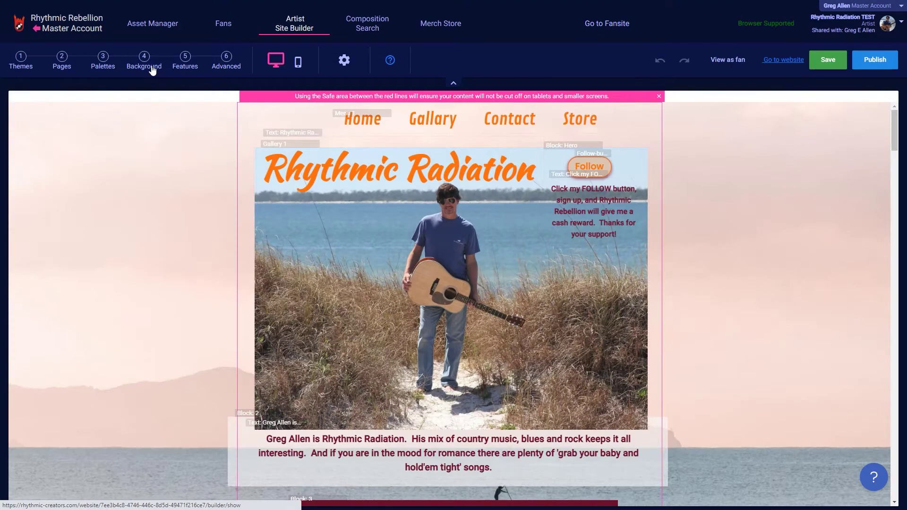
{"action": "left_click", "coordinate": [144, 63]}
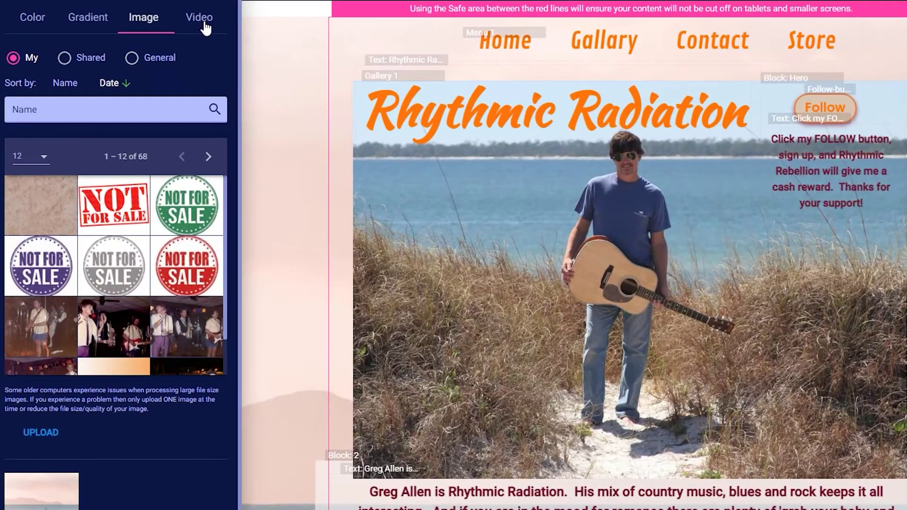
{"action": "left_click", "coordinate": [146, 103]}
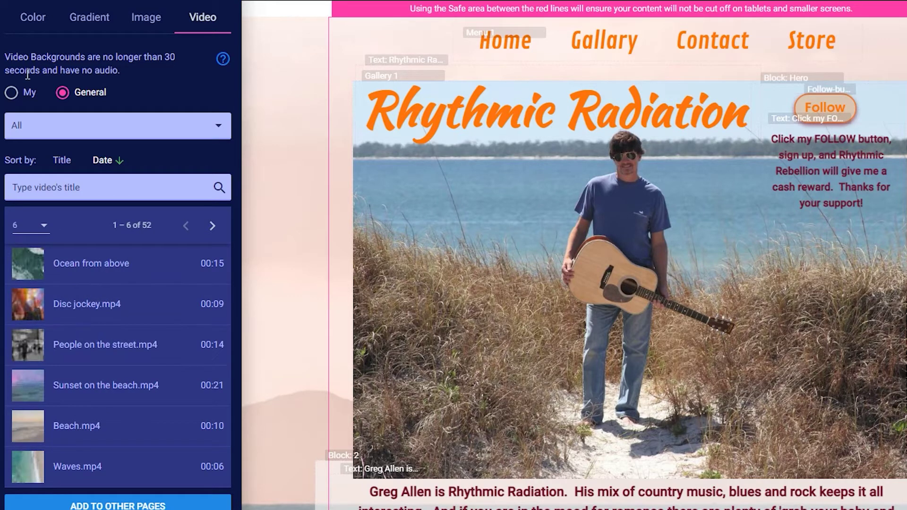
{"action": "left_click", "coordinate": [12, 93]}
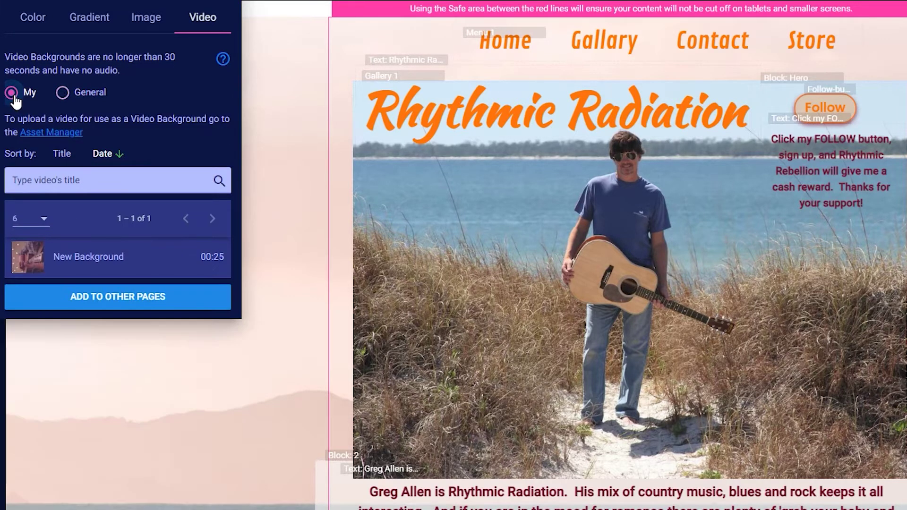
- Use New Background as page video, with no overlay pattern and a 50% colour overlay
{"action": "left_click", "coordinate": [84, 263]}
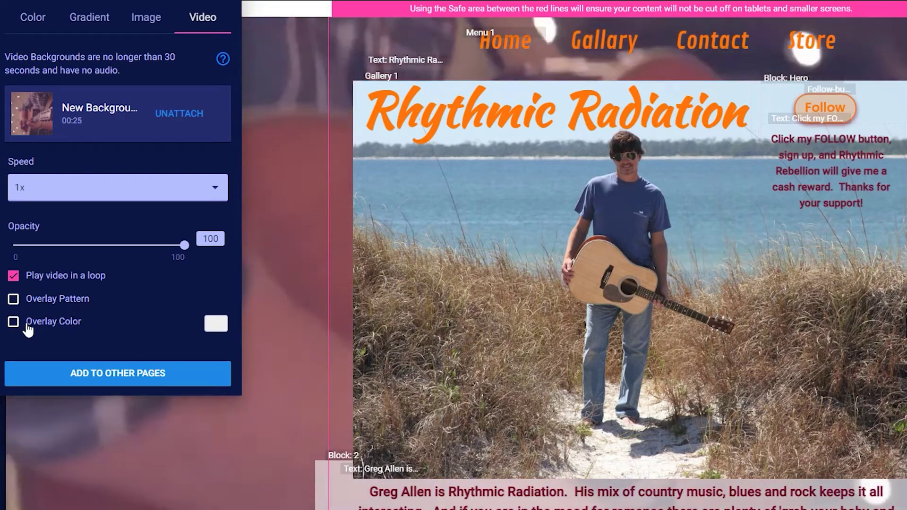
{"action": "left_click", "coordinate": [14, 300]}
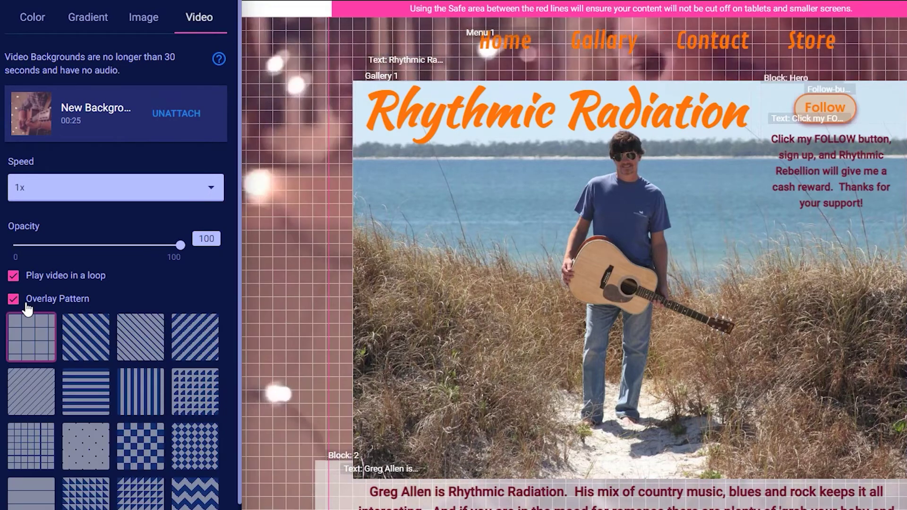
{"action": "left_click", "coordinate": [14, 300]}
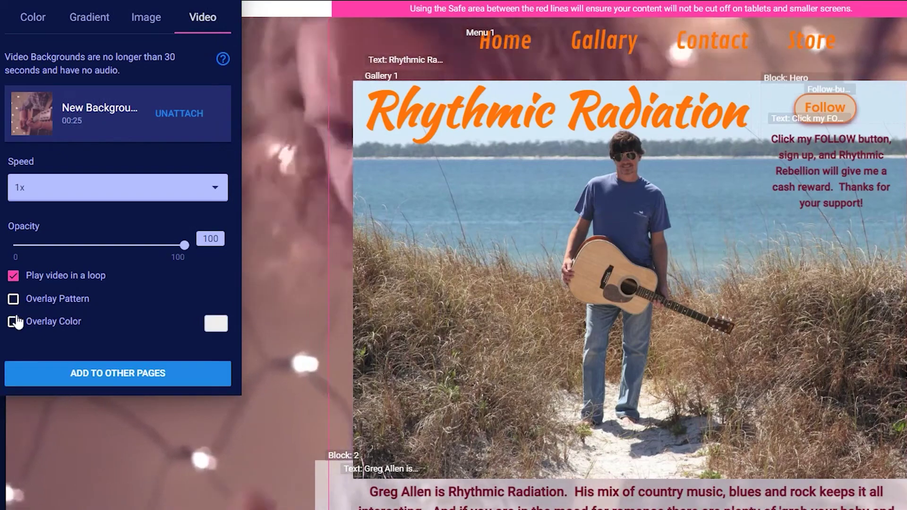
{"action": "left_click", "coordinate": [13, 322]}
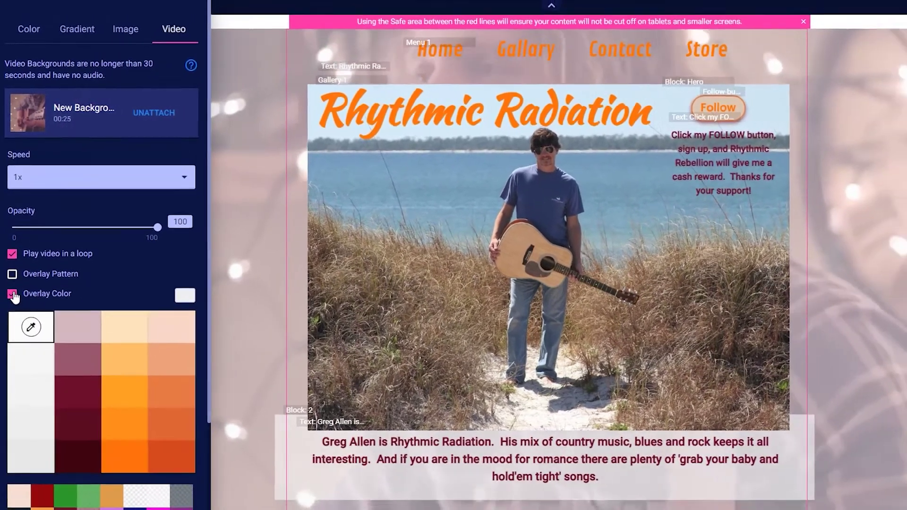
{"action": "scroll", "coordinate": [99, 319], "scroll_direction": "down", "scroll_amount": 3}
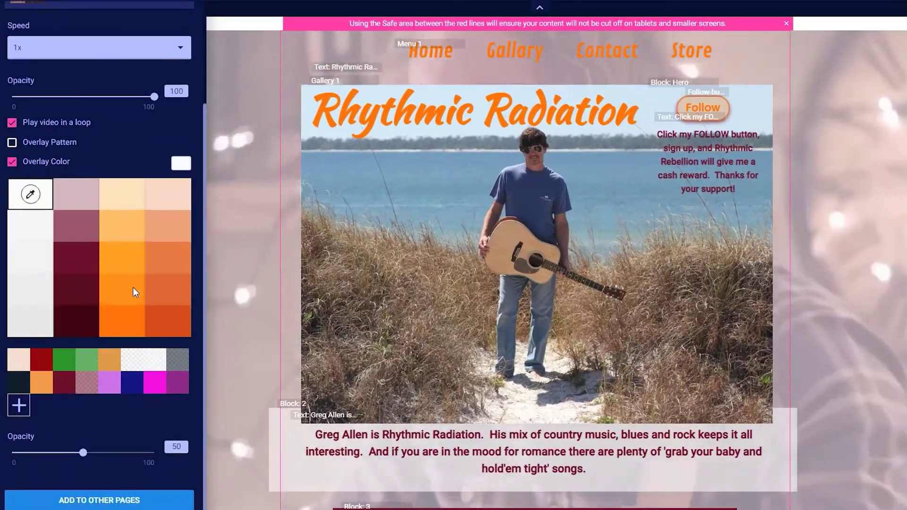
- Share the tinted video background with Store, Gallary, Contact, Shop, Page 6 and Live pages
{"action": "left_click", "coordinate": [92, 501]}
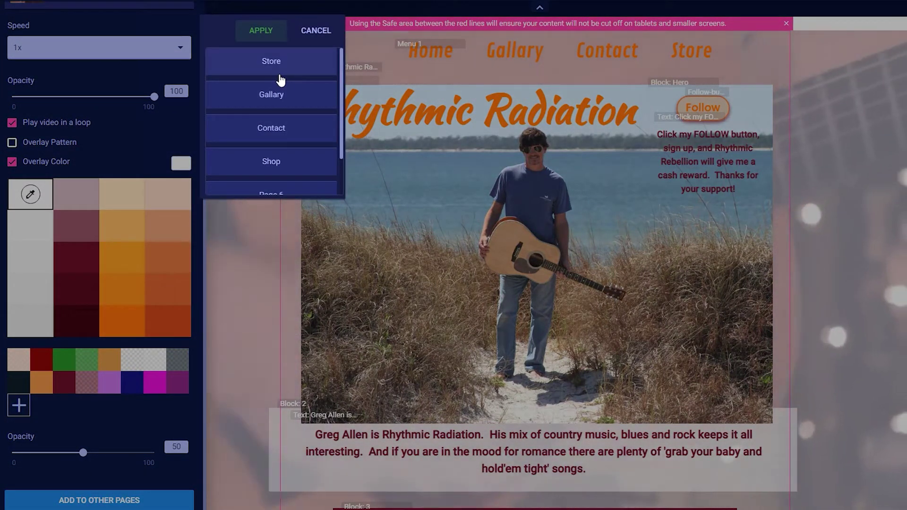
{"action": "left_click", "coordinate": [272, 63]}
{"action": "left_click", "coordinate": [280, 94]}
{"action": "left_click", "coordinate": [271, 128]}
{"action": "left_click", "coordinate": [272, 161]}
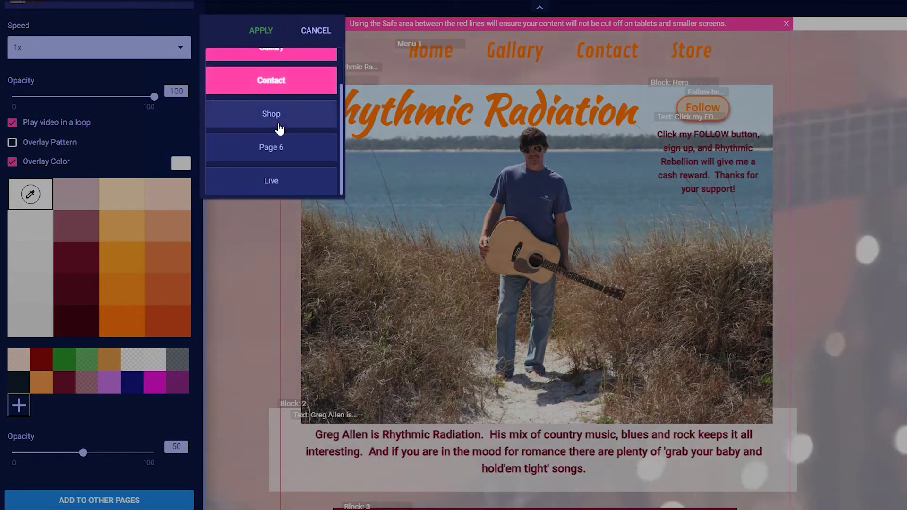
{"action": "scroll", "coordinate": [272, 142], "scroll_direction": "down", "scroll_amount": 2}
{"action": "left_click", "coordinate": [278, 150]}
{"action": "left_click", "coordinate": [272, 181]}
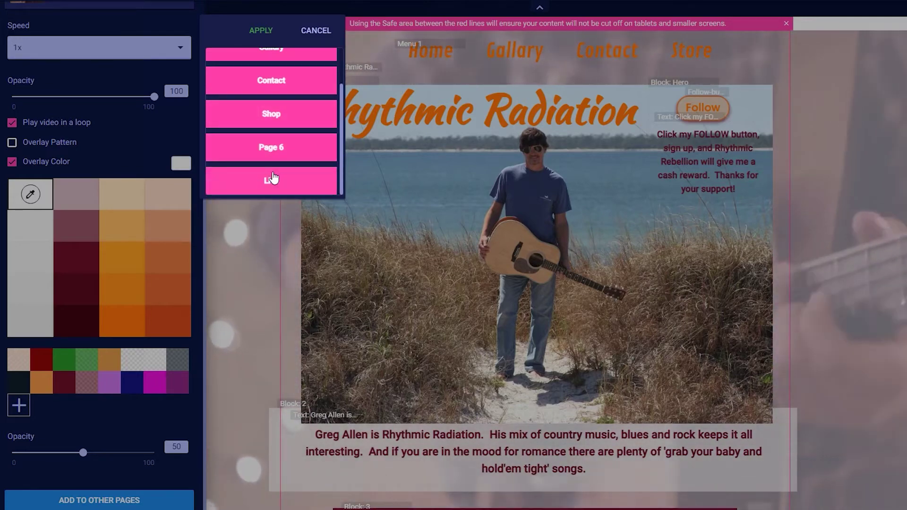
{"action": "left_click", "coordinate": [261, 31]}
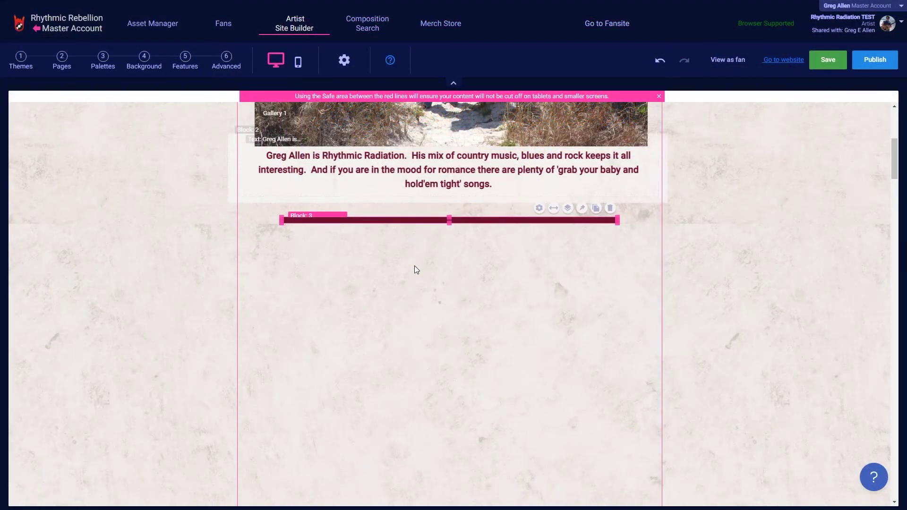
- Drag a Block from Features onto the canvas below Block 3
{"action": "left_click", "coordinate": [186, 61]}
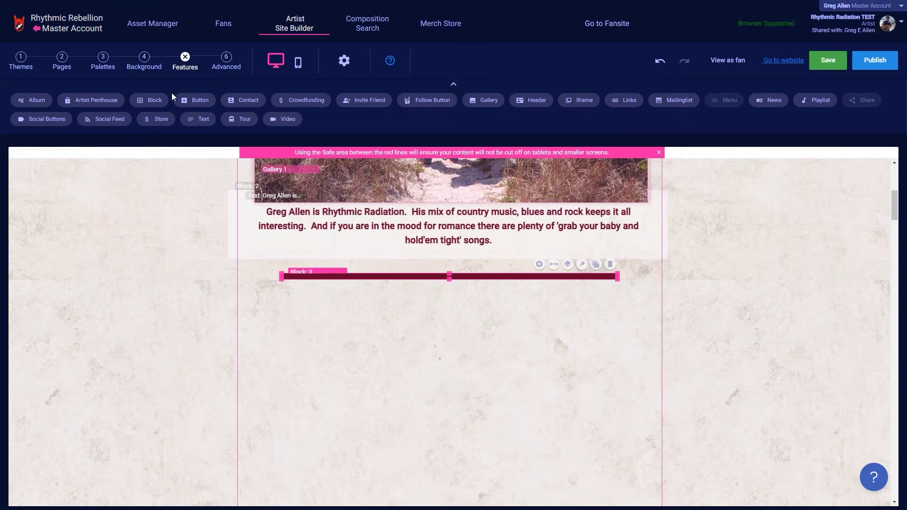
{"action": "left_click_drag", "start_coordinate": [297, 286], "coordinate": [316, 304]}
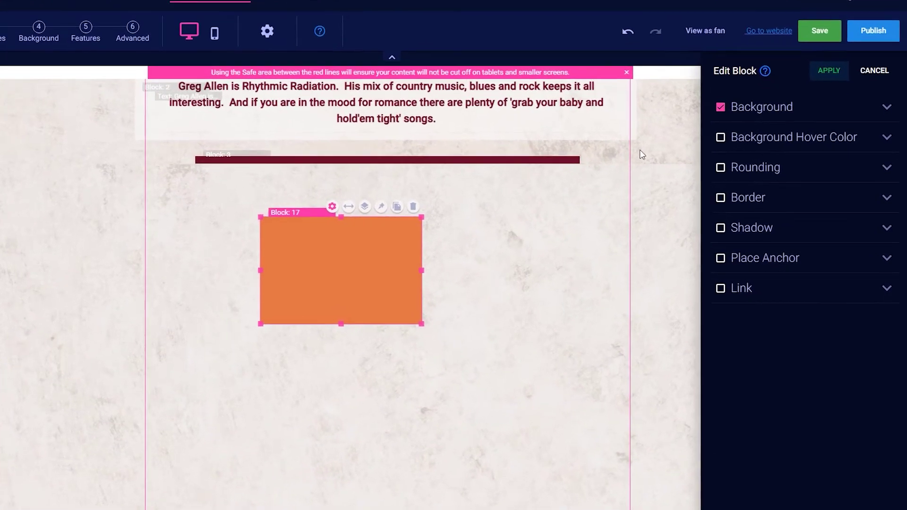
- Set the new block's background to the My video New Background
{"action": "left_click", "coordinate": [862, 126]}
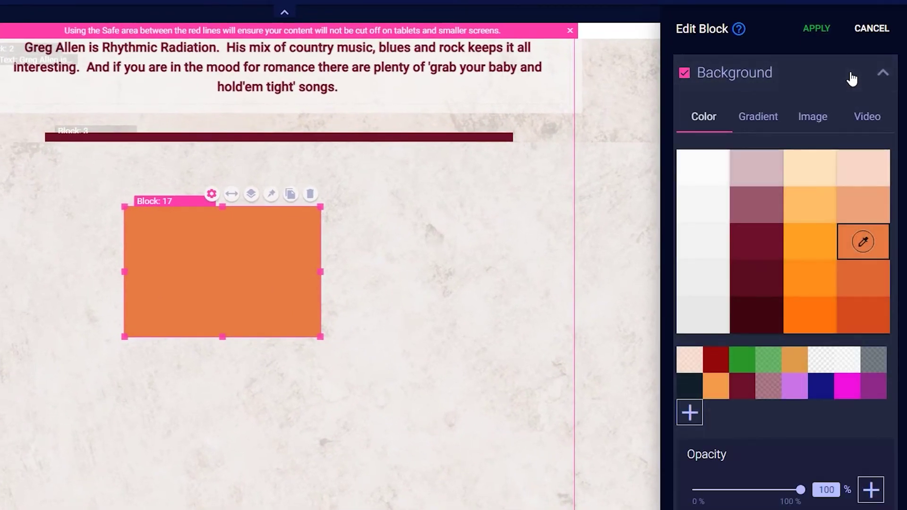
{"action": "left_click", "coordinate": [871, 127]}
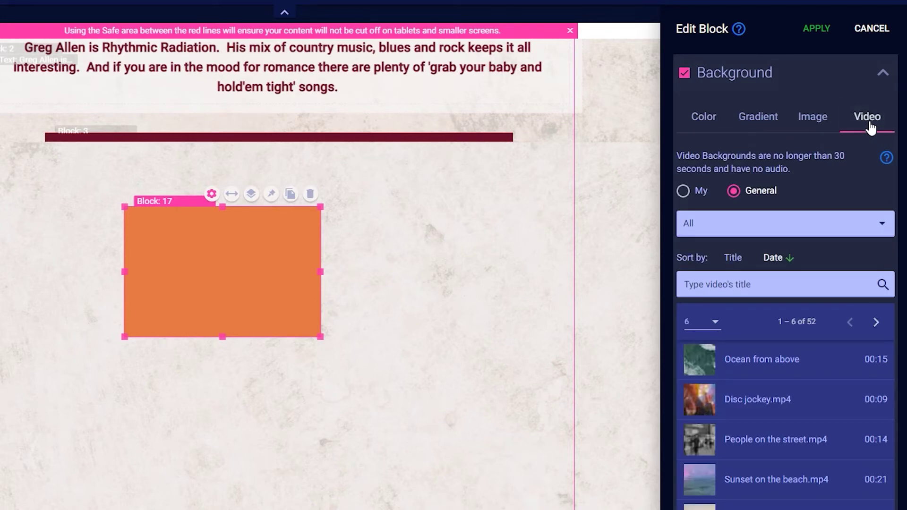
{"action": "left_click", "coordinate": [682, 192]}
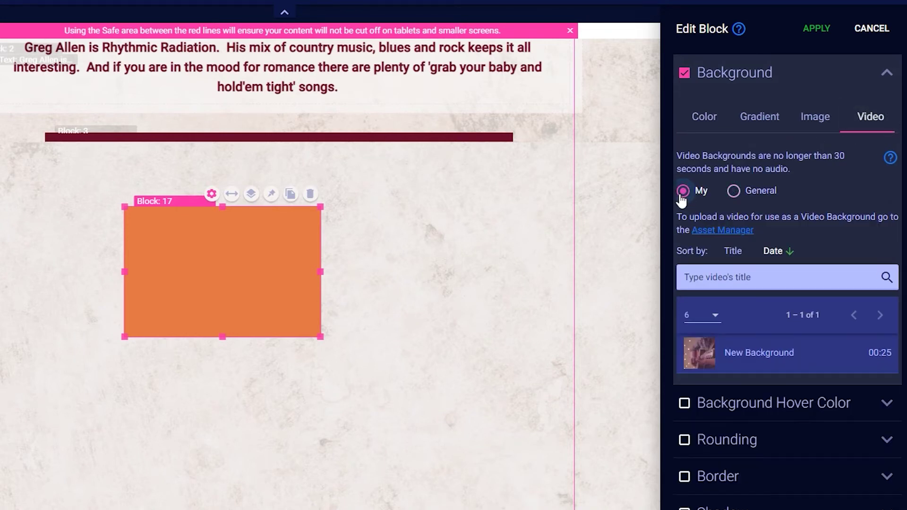
{"action": "left_click", "coordinate": [718, 357]}
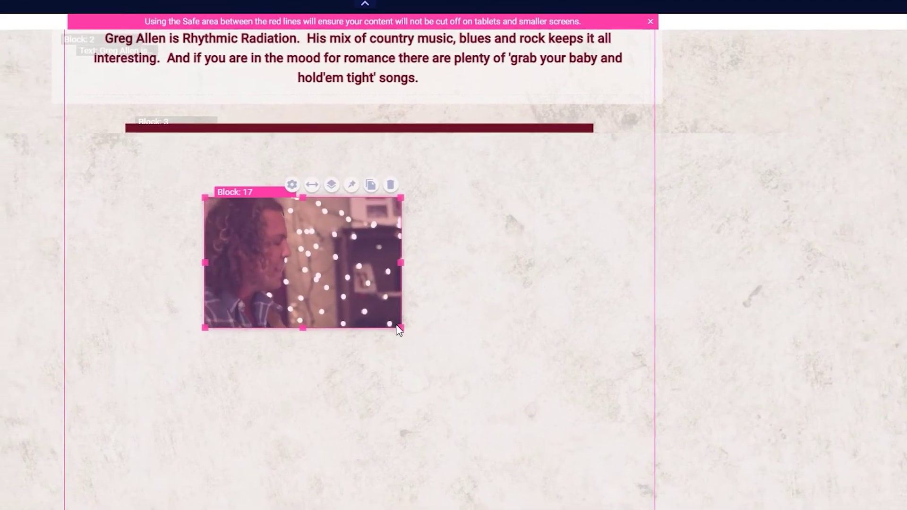
- Drag Block 17's corner to stretch it full width behind the Greg Allen text
{"action": "left_click_drag", "start_coordinate": [399, 330], "coordinate": [286, 396]}
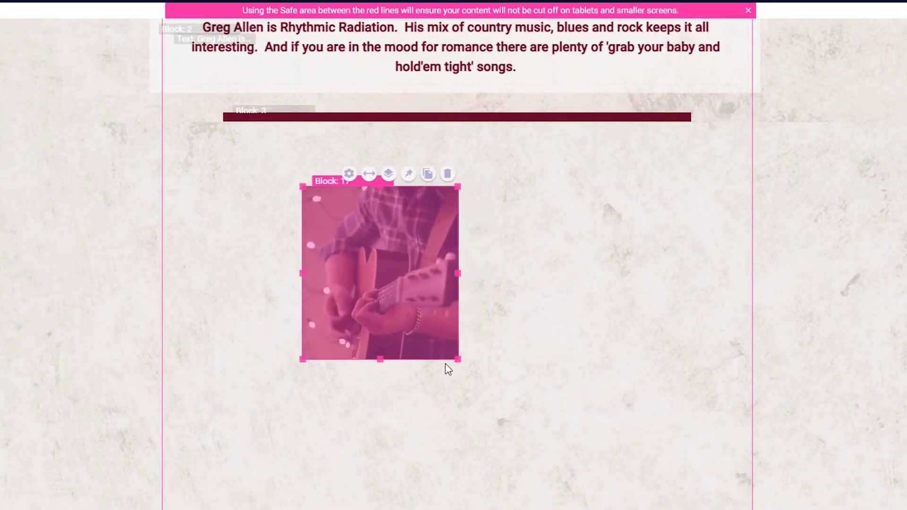
{"action": "mouse_move", "coordinate": [383, 386]}
{"action": "left_mouse_down"}
{"action": "mouse_move", "coordinate": [674, 314]}
{"action": "mouse_move", "coordinate": [680, 246]}
{"action": "mouse_move", "coordinate": [710, 507]}
{"action": "mouse_move", "coordinate": [427, 152]}
{"action": "mouse_move", "coordinate": [746, 203]}
{"action": "mouse_move", "coordinate": [696, 262]}
{"action": "left_mouse_up"}
{"action": "scroll", "coordinate": [619, 288], "scroll_direction": "up", "scroll_amount": 3}
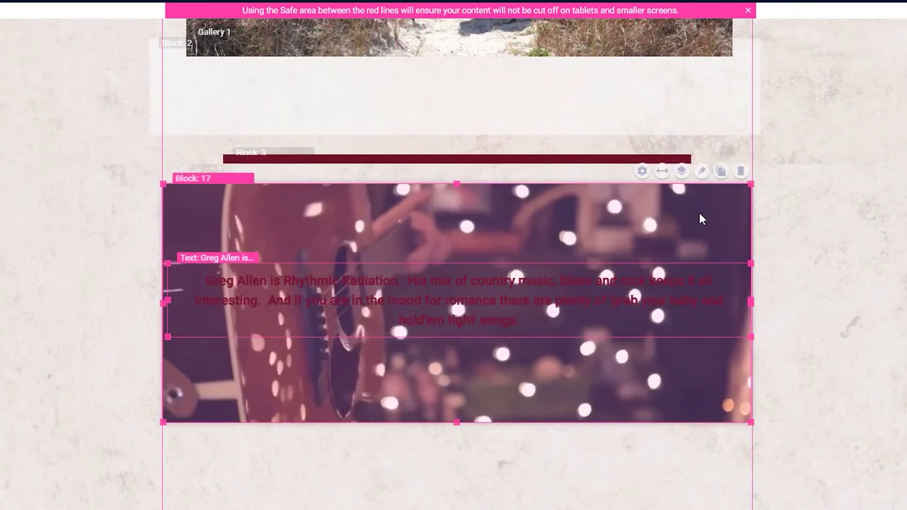
- Enable Overlay Color on Block 17's video background and apply the change
{"action": "left_click", "coordinate": [641, 172]}
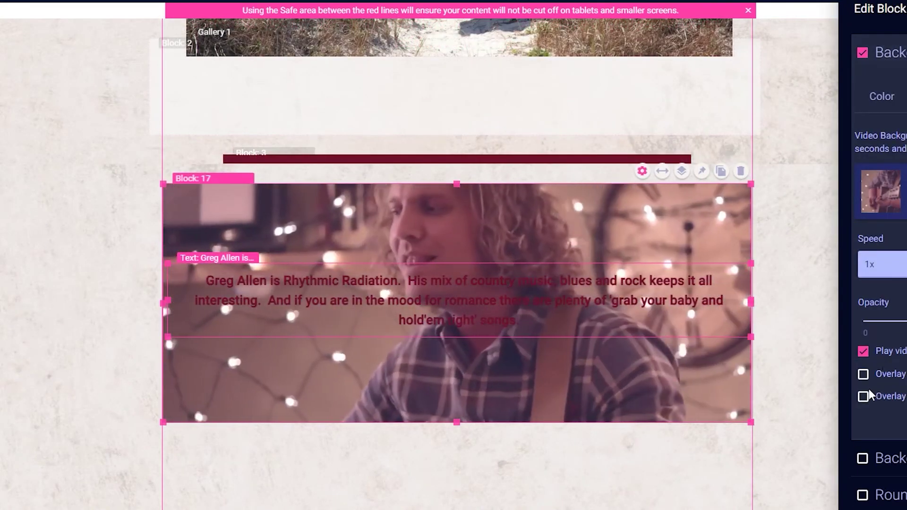
{"action": "left_click", "coordinate": [863, 397]}
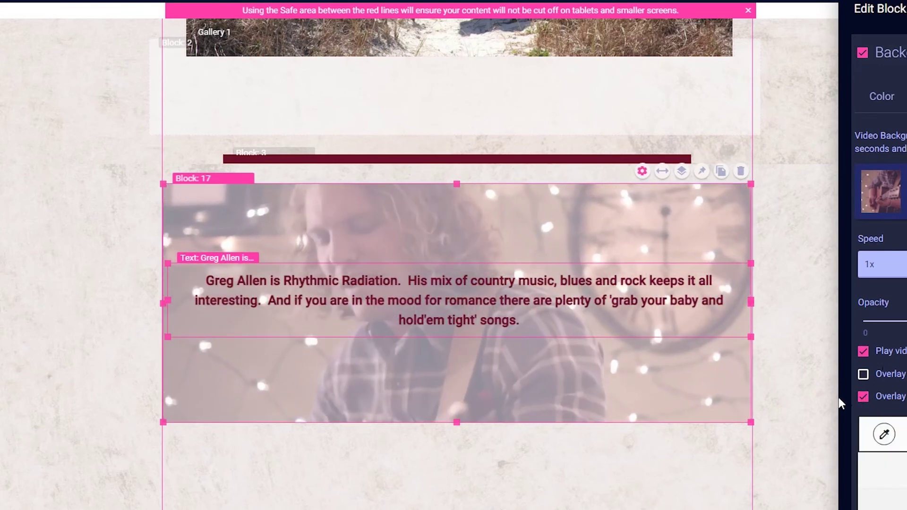
{"action": "left_click", "coordinate": [801, 381]}
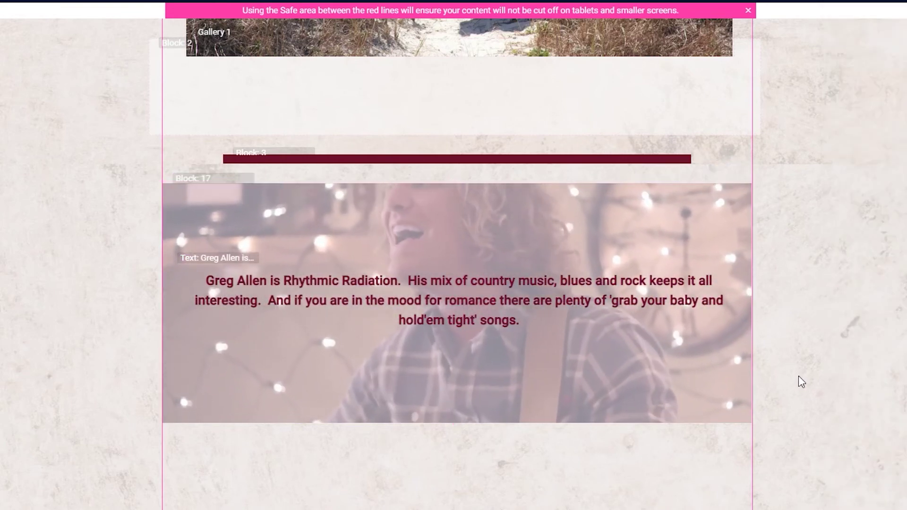